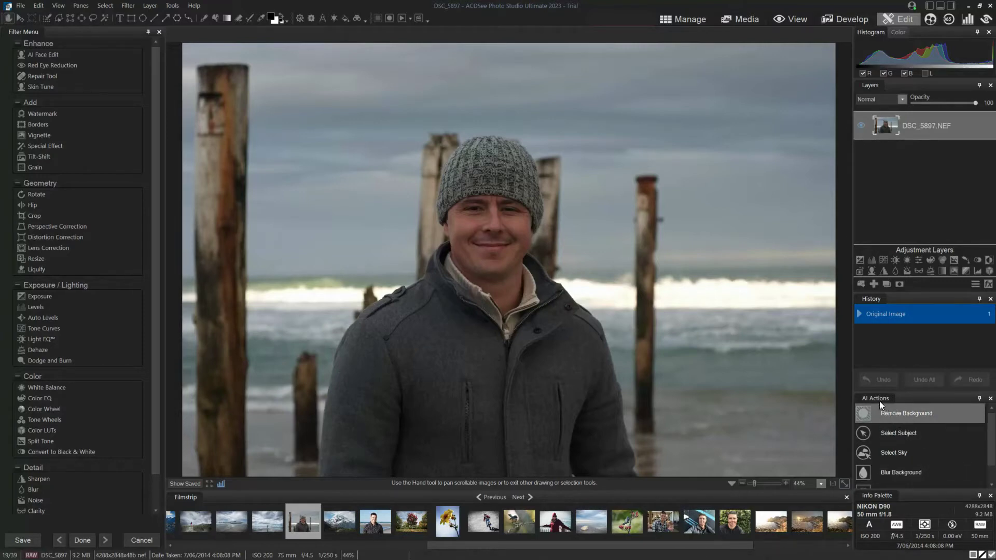
Try the automatic background blur, revert it, then use Select Subject to isolate the man
{"action": "left_click", "coordinate": [905, 475]}
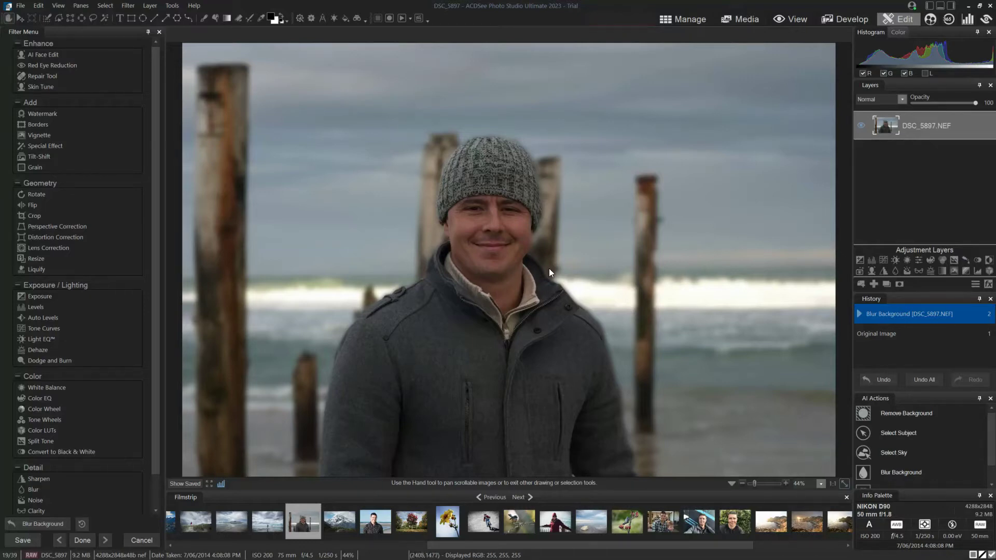
{"action": "left_click", "coordinate": [879, 335]}
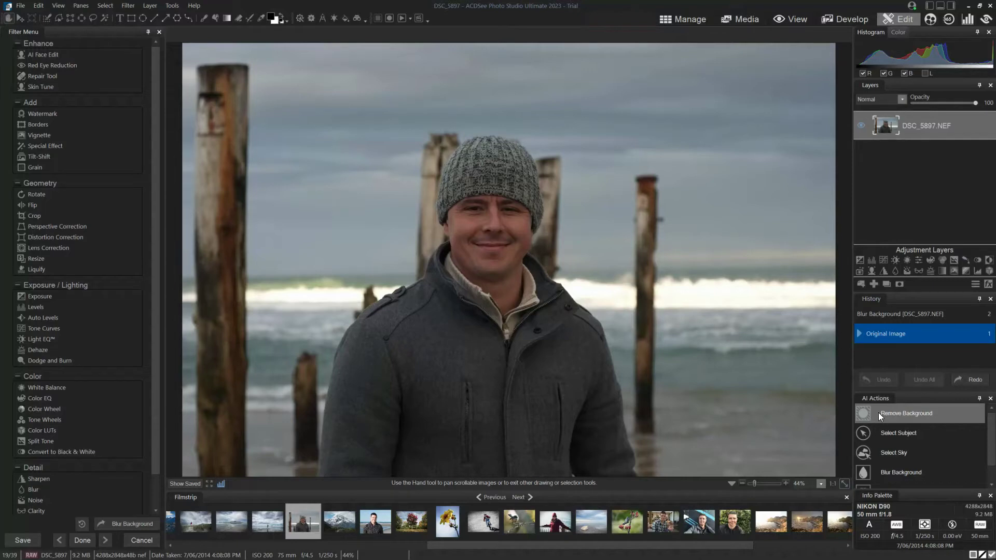
{"action": "left_click", "coordinate": [900, 434]}
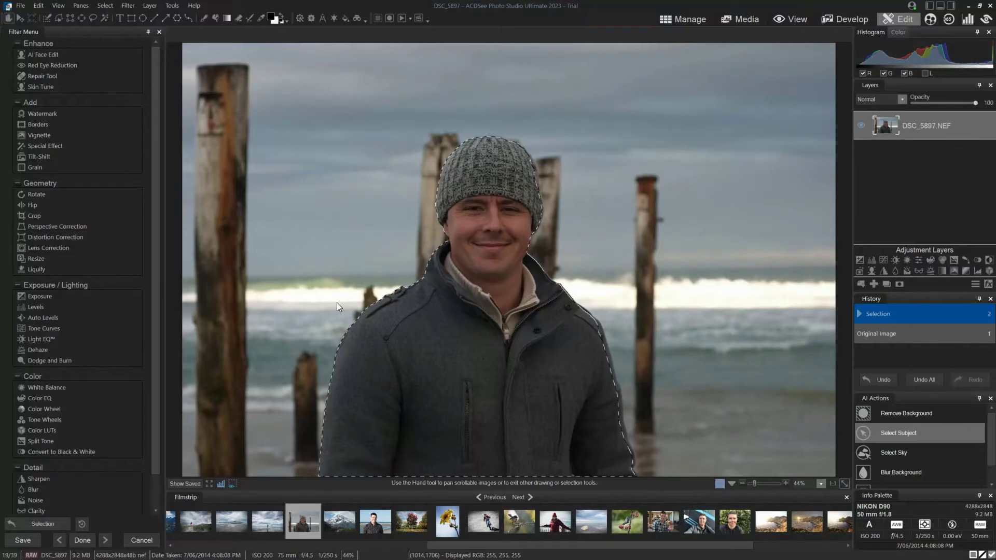
Inverse the subject selection so the beach background is selected, then scroll the Filter Menu to Detail
{"action": "left_click", "coordinate": [106, 6]}
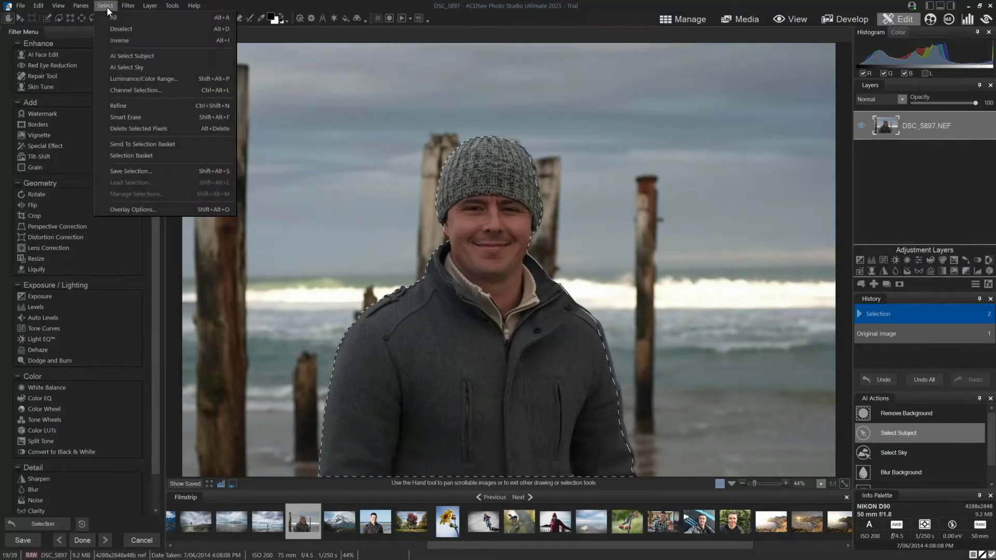
{"action": "left_click", "coordinate": [119, 40]}
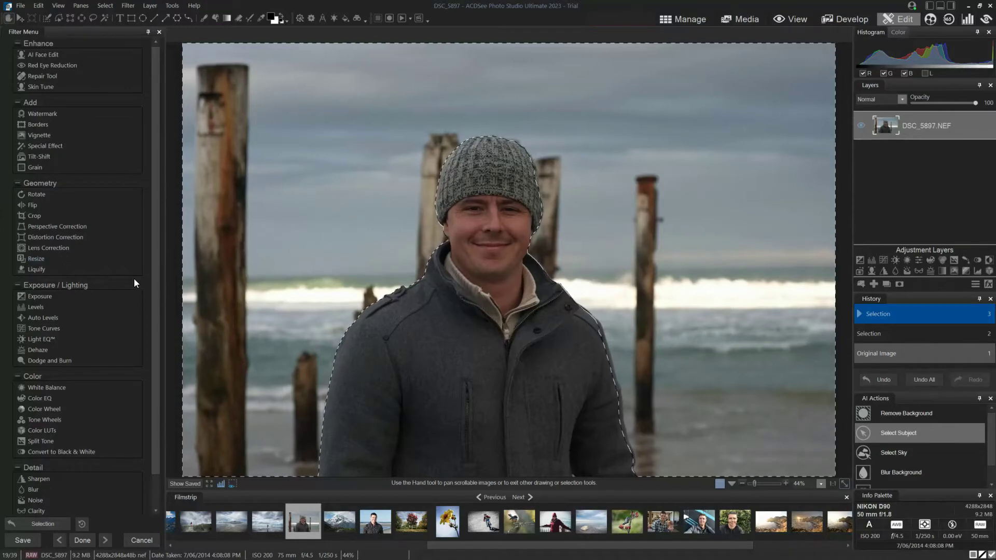
{"action": "left_click_drag", "start_coordinate": [153, 316], "coordinate": [154, 350]}
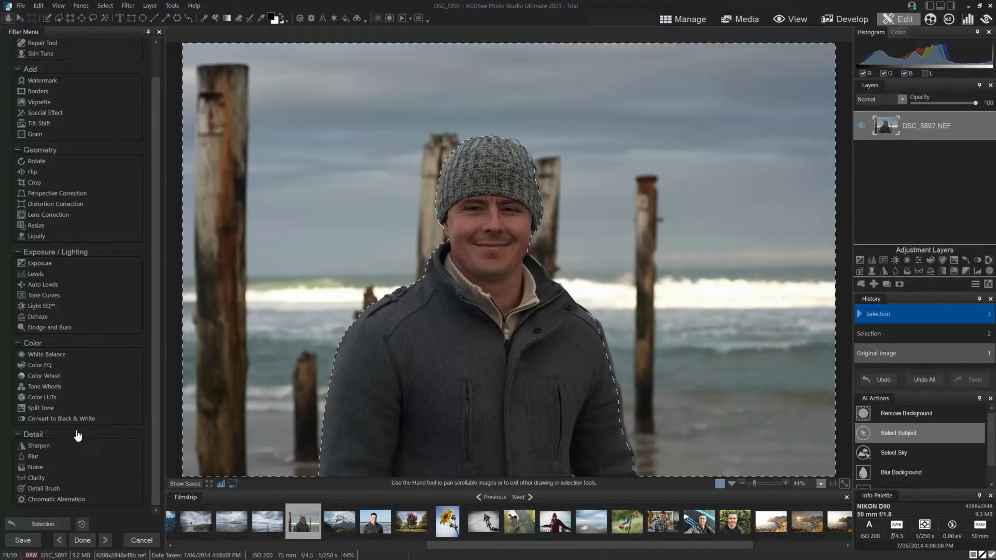
Apply Lens Blur with Amount 6, Bokeh Frequency 9, Bokeh Brightness 5 and heart-shaped bokeh
{"action": "left_click", "coordinate": [50, 470]}
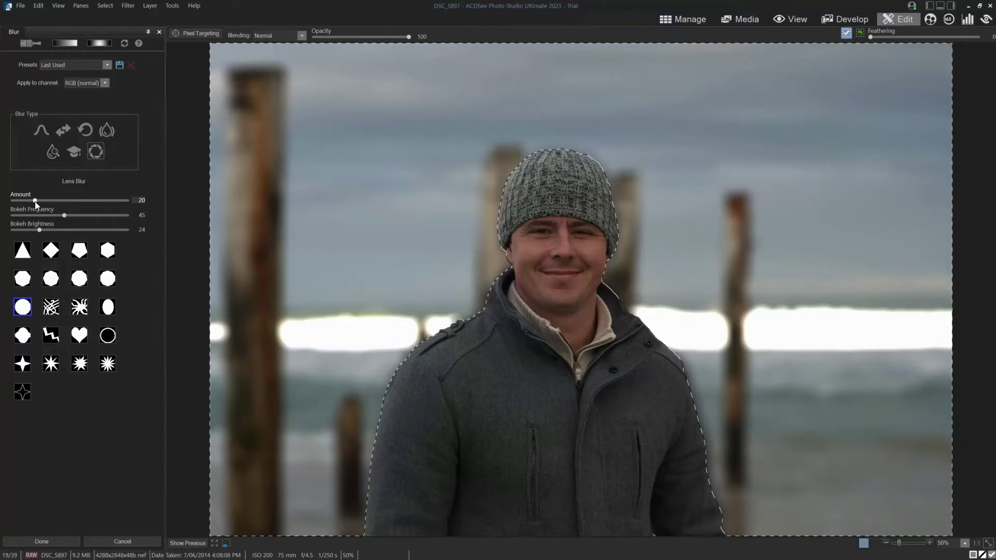
{"action": "left_click_drag", "start_coordinate": [35, 201], "coordinate": [22, 201]}
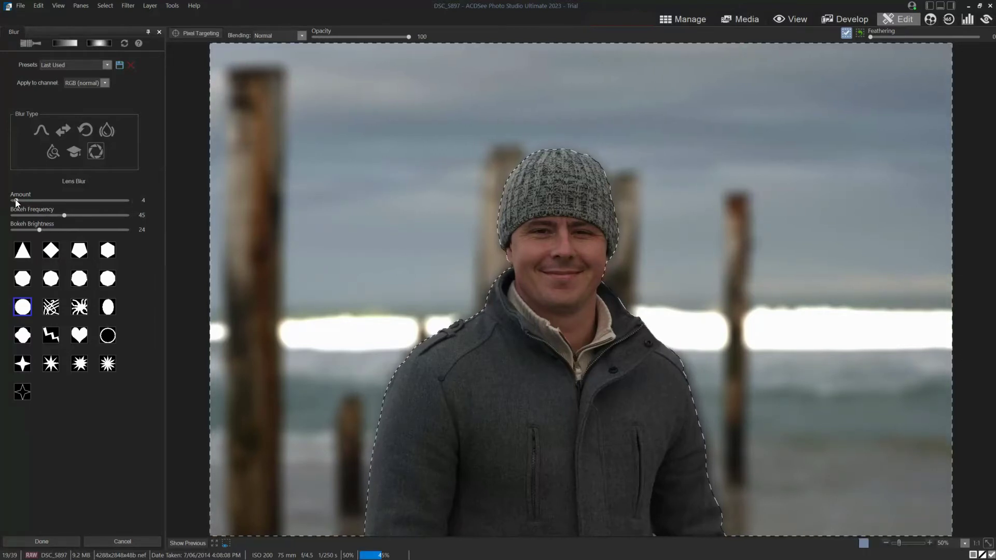
{"action": "mouse_move", "coordinate": [14, 200]}
{"action": "left_mouse_down"}
{"action": "mouse_move", "coordinate": [131, 201]}
{"action": "mouse_move", "coordinate": [19, 198]}
{"action": "left_mouse_up"}
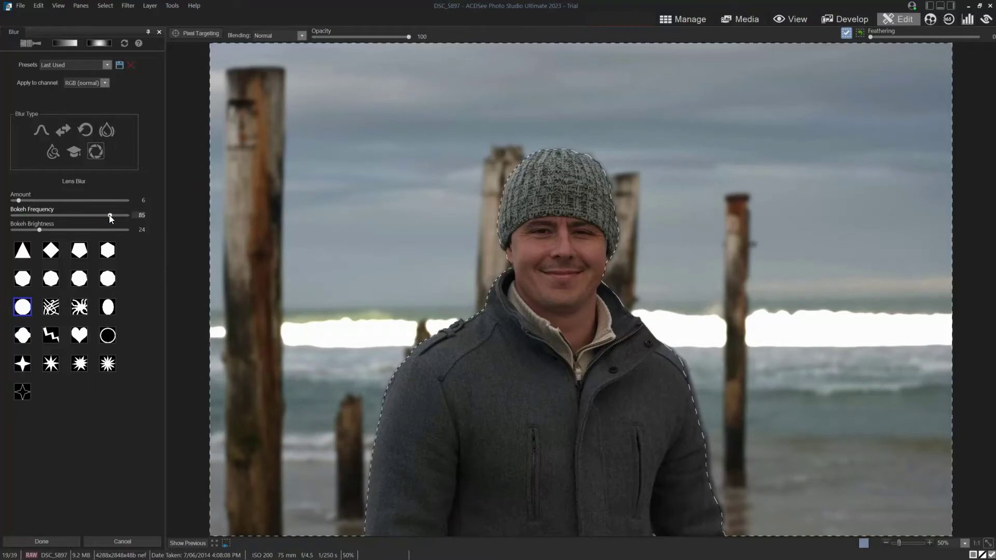
{"action": "left_click_drag", "start_coordinate": [44, 216], "coordinate": [24, 216]}
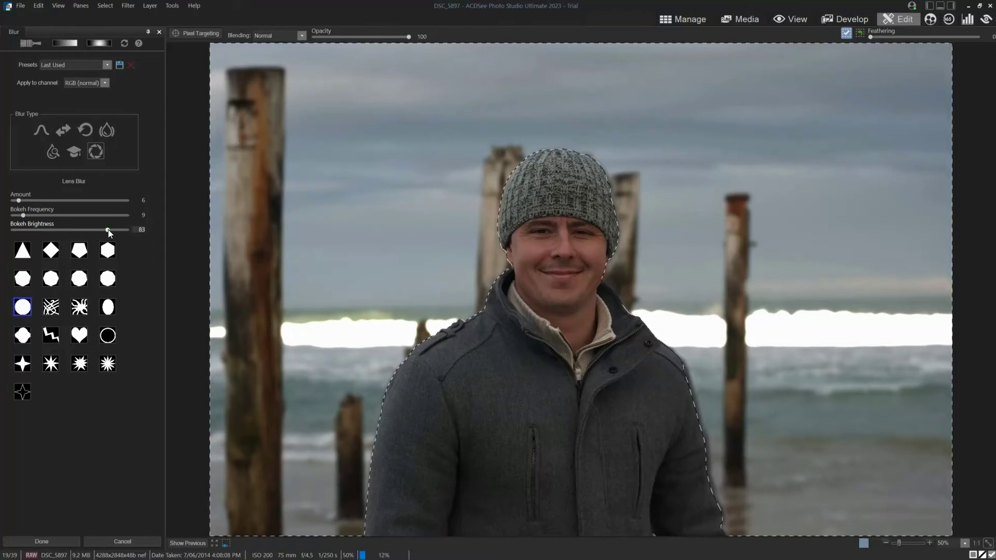
{"action": "left_click_drag", "start_coordinate": [108, 229], "coordinate": [19, 233]}
{"action": "left_click", "coordinate": [81, 336]}
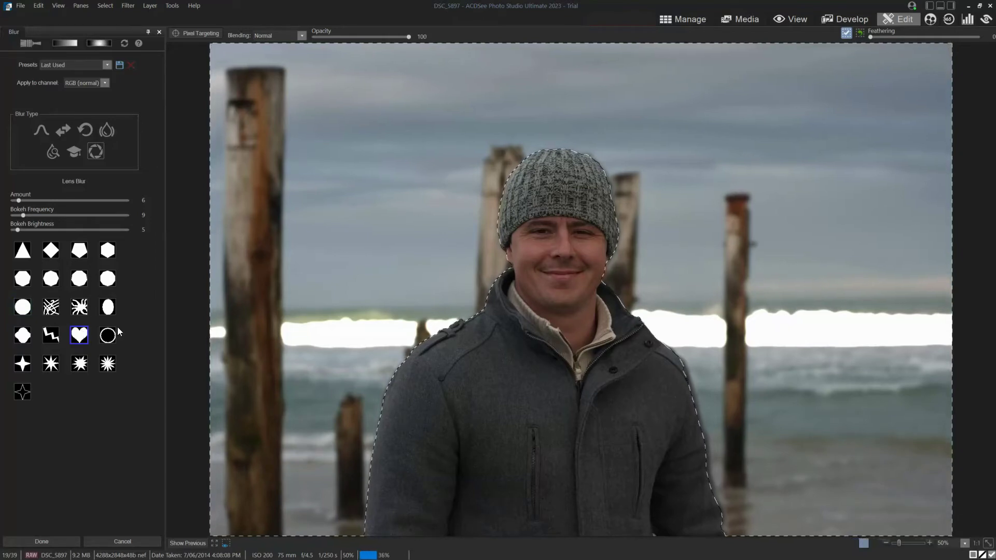
Raise the Lens Blur Amount to 63 and cycle through polygon, circle, lightning and heart bokeh
{"action": "left_click", "coordinate": [84, 201]}
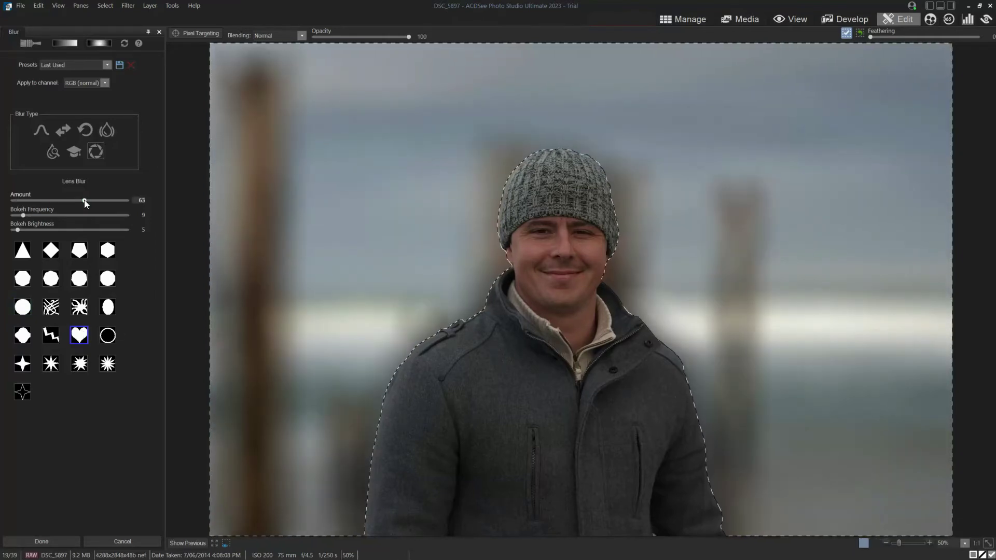
{"action": "left_click", "coordinate": [111, 280]}
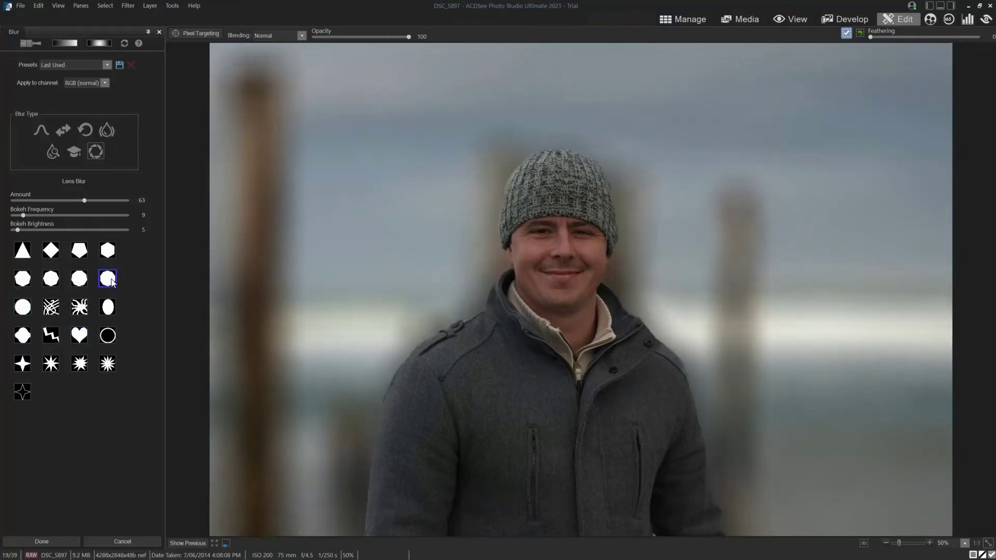
{"action": "left_click", "coordinate": [109, 252]}
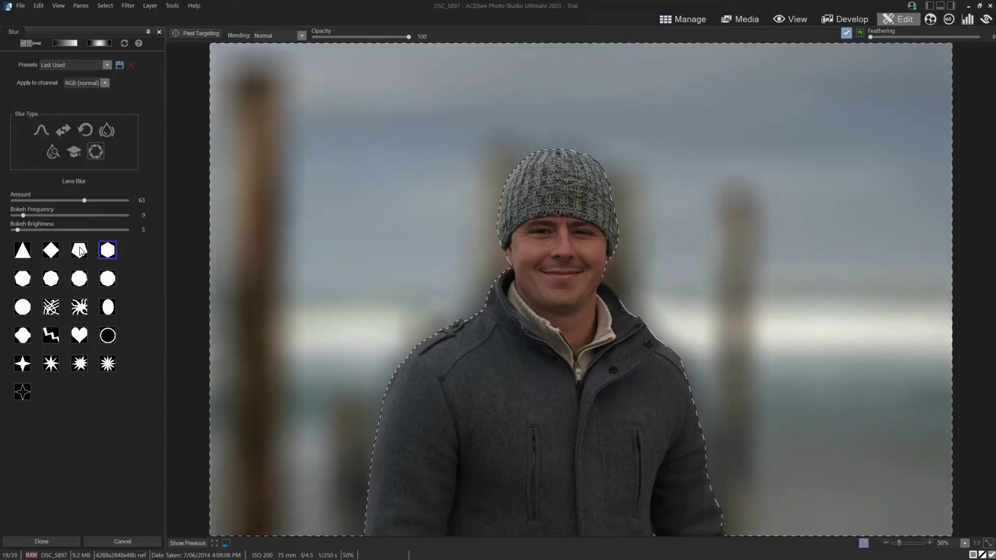
{"action": "left_click", "coordinate": [81, 252]}
{"action": "left_click", "coordinate": [23, 252]}
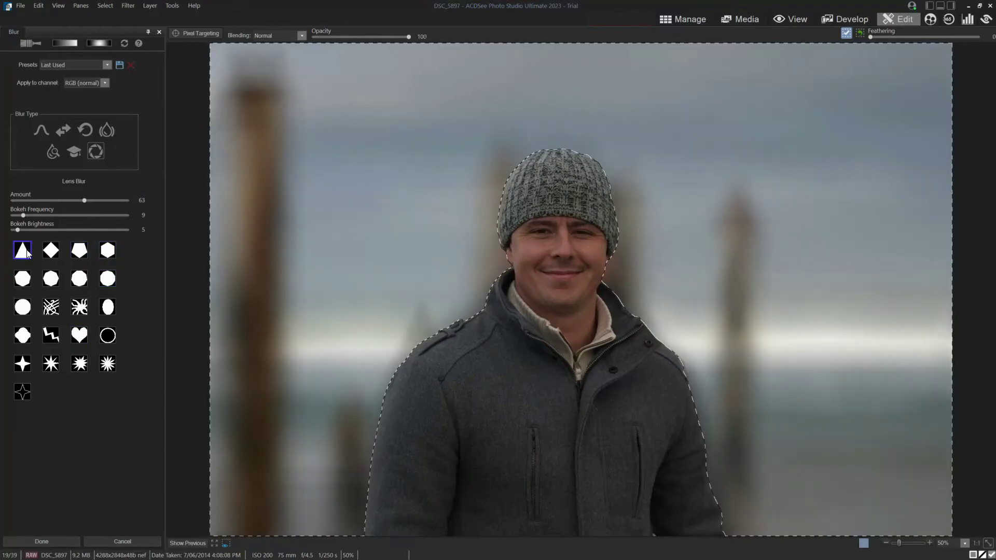
{"action": "left_click", "coordinate": [23, 279]}
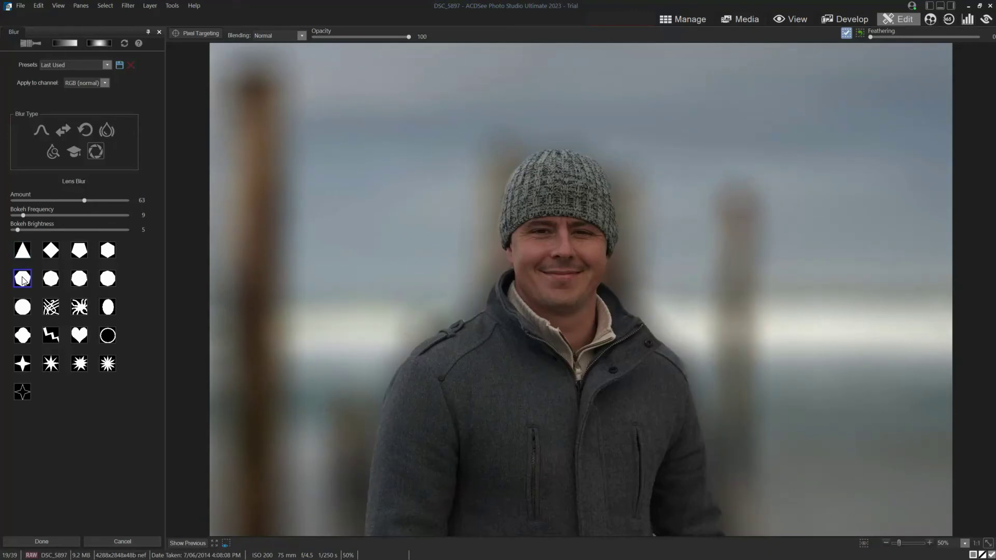
{"action": "left_click", "coordinate": [23, 308]}
{"action": "left_click", "coordinate": [22, 336]}
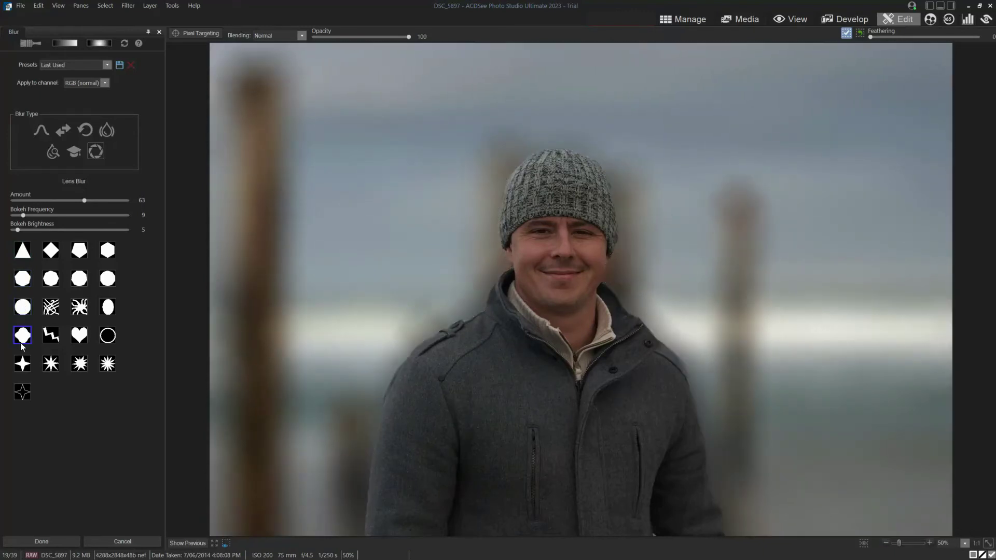
{"action": "left_click", "coordinate": [51, 336]}
{"action": "left_click", "coordinate": [79, 336]}
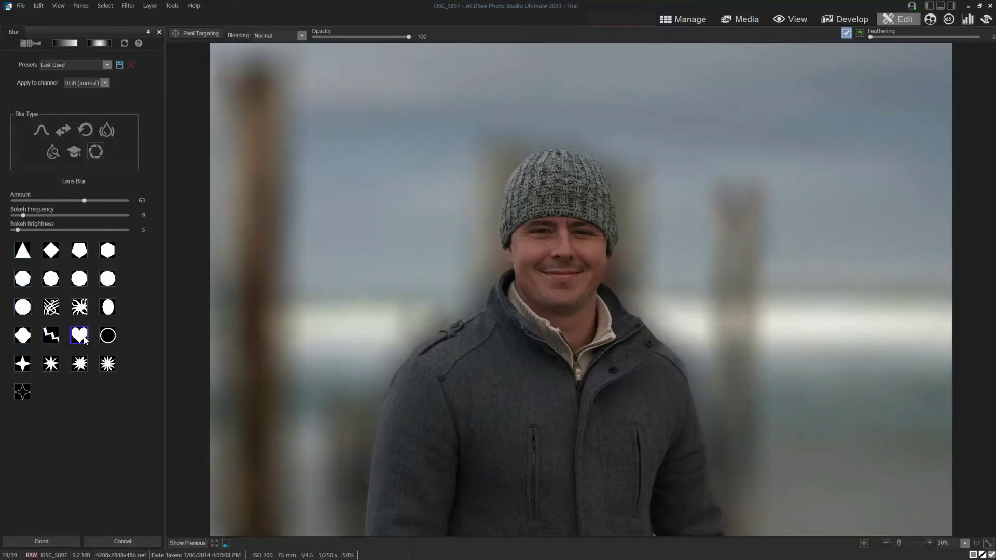
Try the star bokeh shapes, revisit the polygons, and settle on the crossed-lines shape
{"action": "left_click", "coordinate": [80, 364]}
{"action": "left_click", "coordinate": [112, 369]}
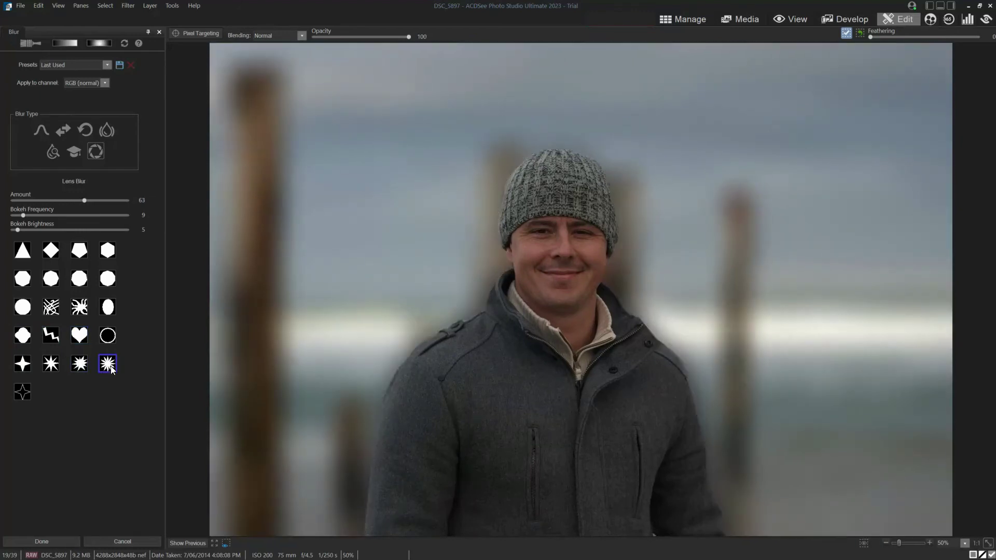
{"action": "left_click", "coordinate": [51, 363]}
{"action": "left_click", "coordinate": [20, 367]}
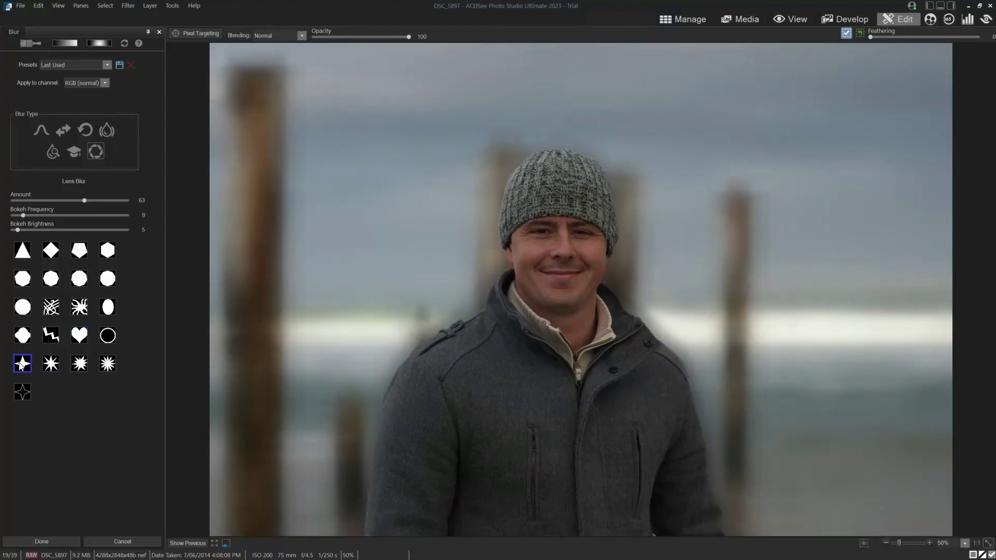
{"action": "left_click", "coordinate": [22, 394]}
{"action": "left_click", "coordinate": [107, 365]}
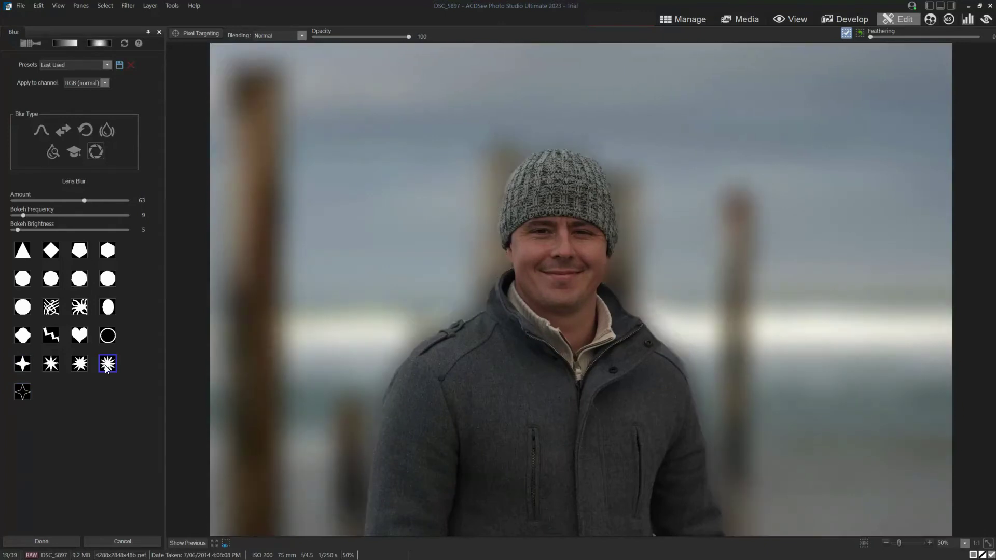
{"action": "left_click", "coordinate": [107, 255]}
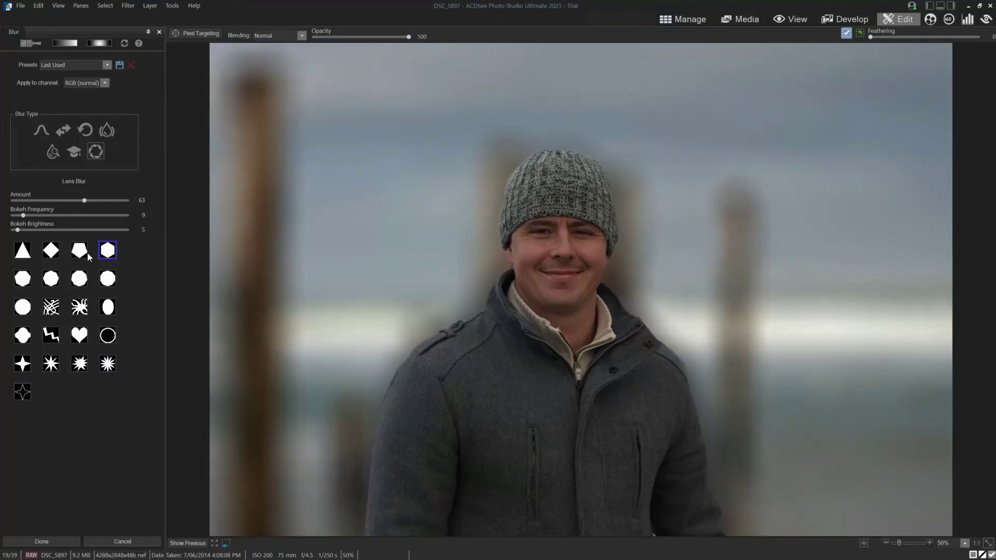
{"action": "left_click", "coordinate": [81, 252]}
{"action": "left_click", "coordinate": [50, 251]}
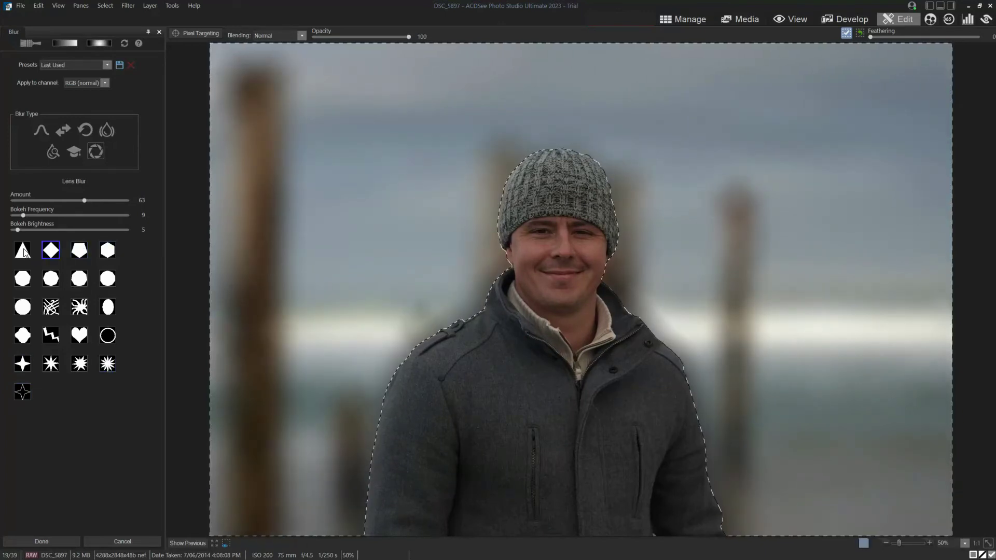
{"action": "left_click", "coordinate": [24, 254]}
{"action": "left_click", "coordinate": [23, 285]}
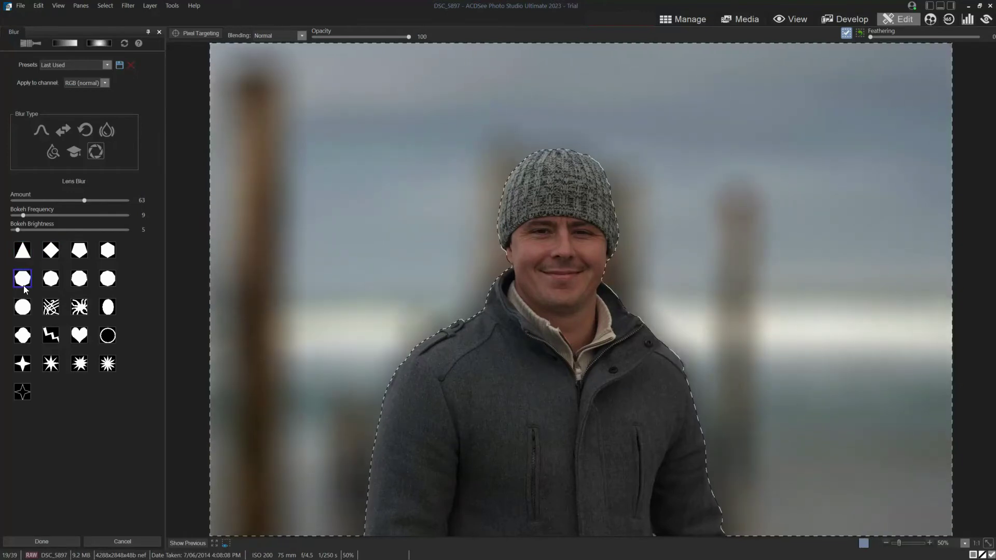
{"action": "left_click", "coordinate": [52, 311]}
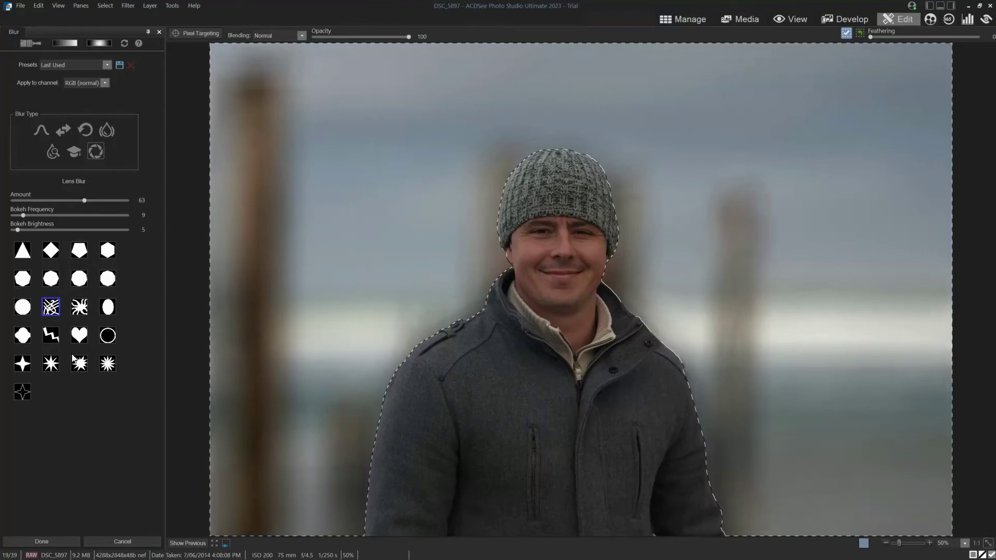
Preview Gaussian Blur at Amount 168, Linear Blur at 66 and Radial Blur at 65
{"action": "left_click", "coordinate": [39, 133]}
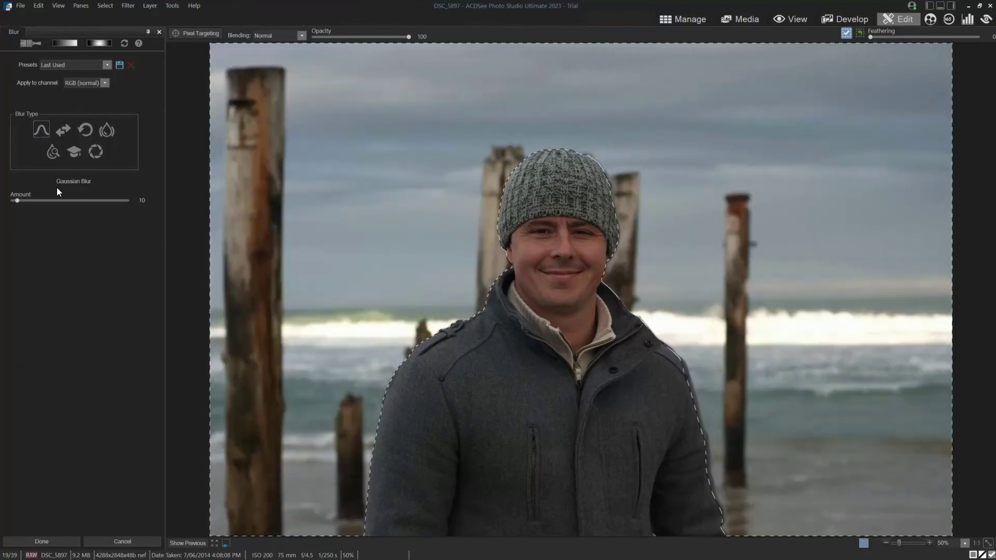
{"action": "left_click", "coordinate": [53, 201]}
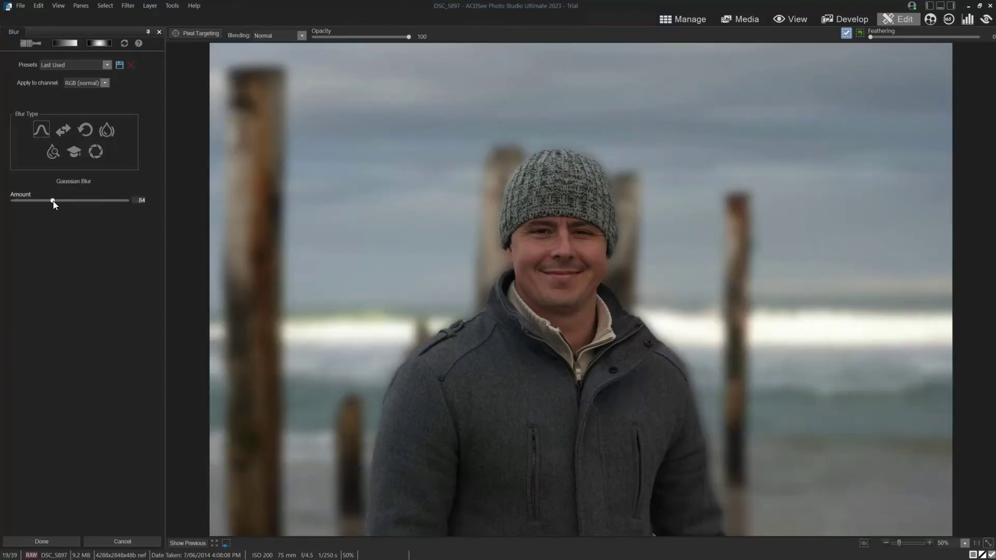
{"action": "left_click", "coordinate": [93, 202]}
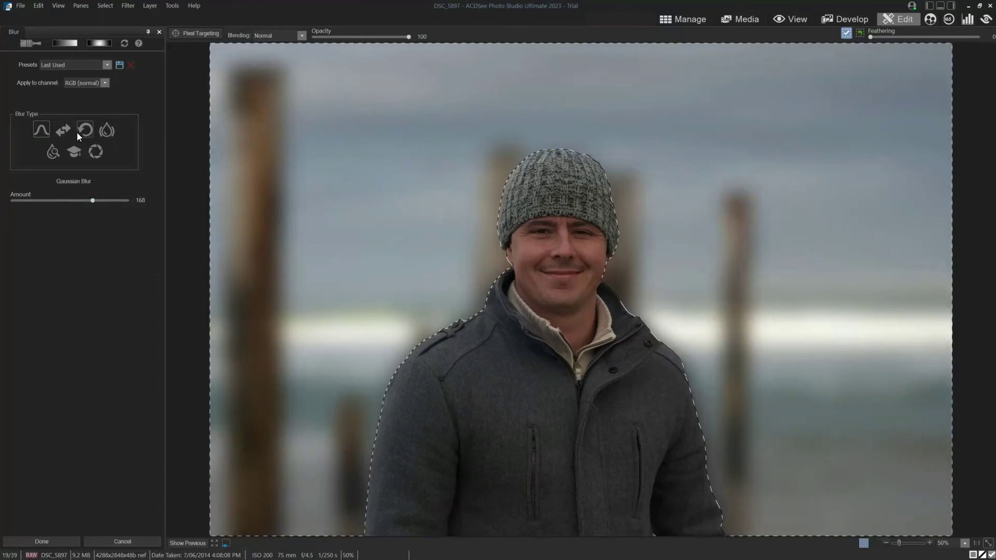
{"action": "left_click", "coordinate": [58, 129]}
{"action": "left_click", "coordinate": [87, 201]}
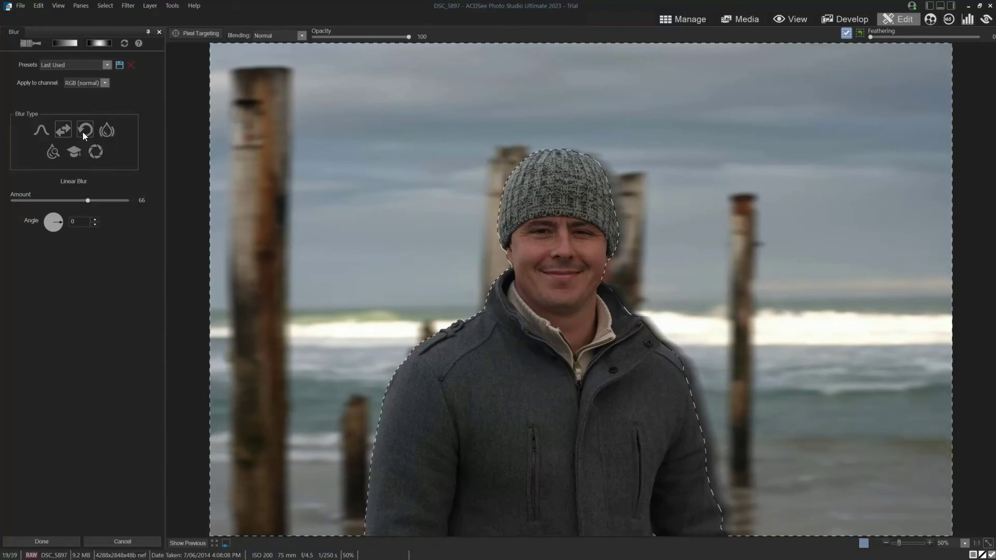
{"action": "left_click", "coordinate": [83, 131]}
{"action": "left_click", "coordinate": [66, 200]}
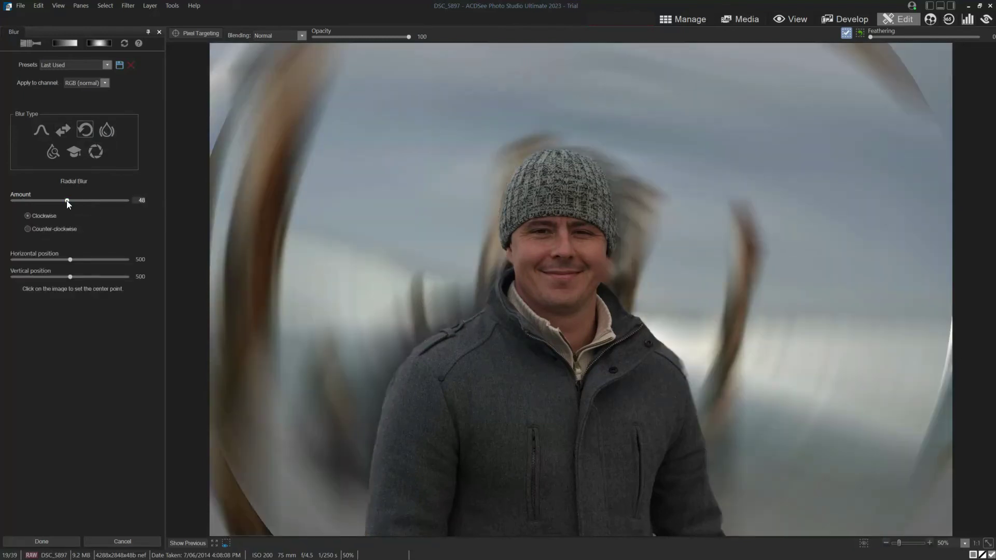
{"action": "left_click", "coordinate": [86, 200]}
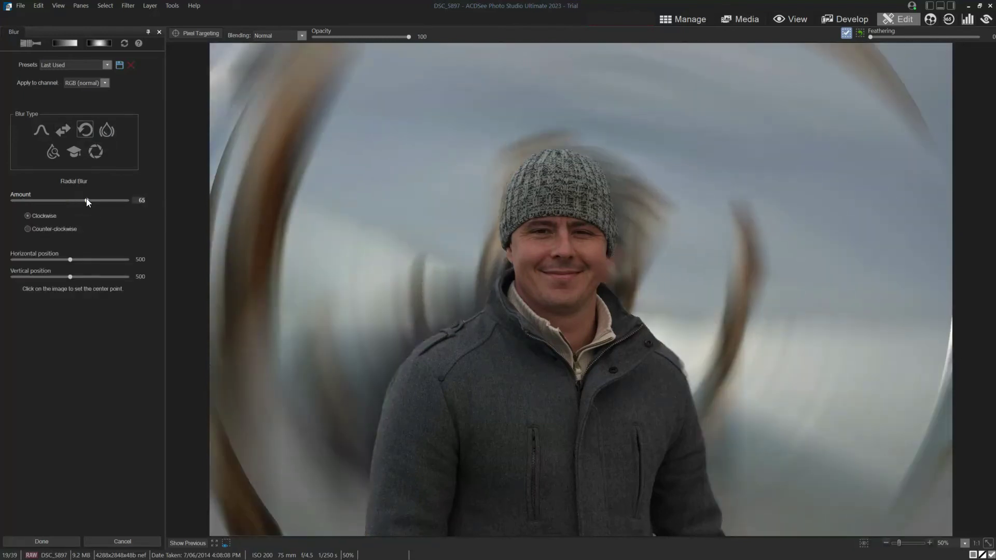
Preview Spread at Amount 703 and Zoom Blur at Amount 854
{"action": "left_click", "coordinate": [102, 130]}
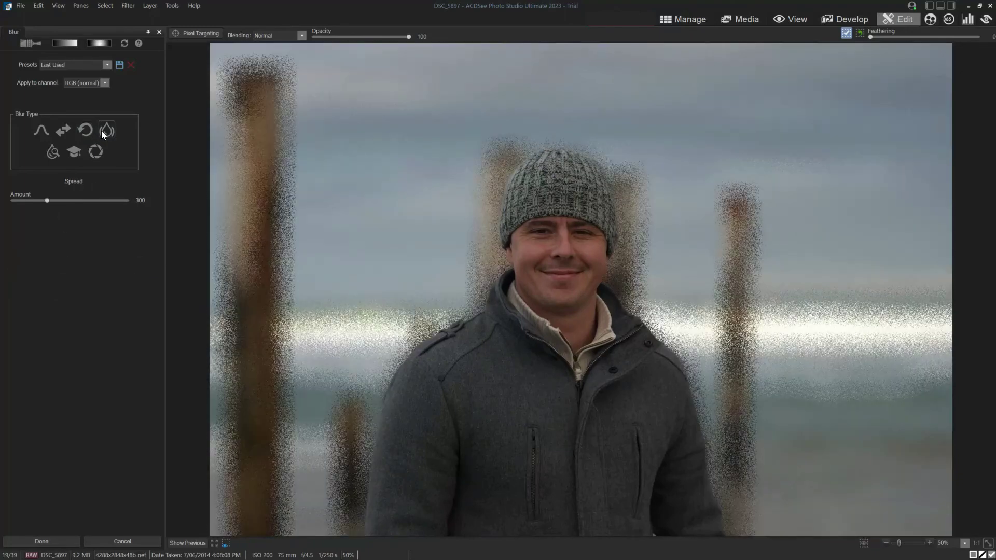
{"action": "left_click", "coordinate": [80, 200]}
{"action": "left_click", "coordinate": [93, 201]}
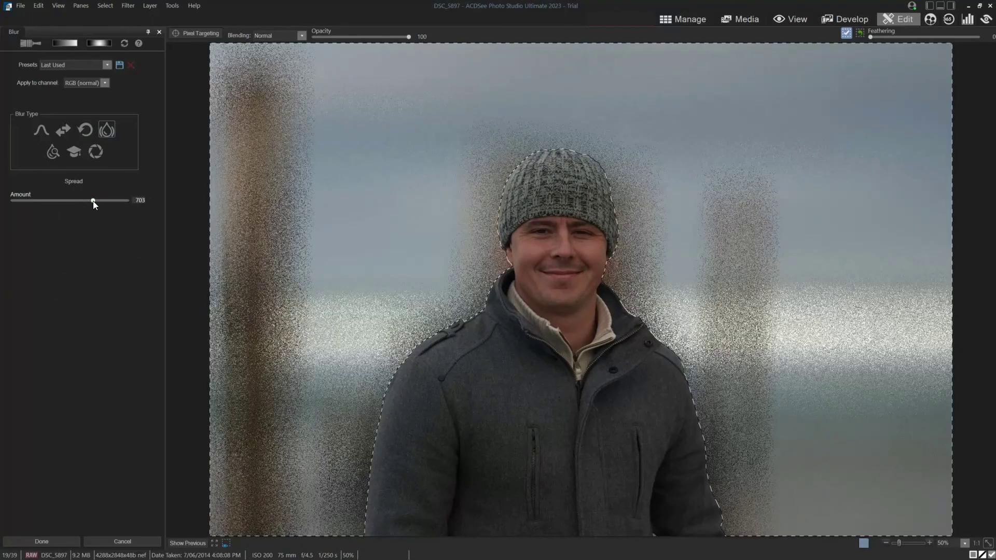
{"action": "left_click", "coordinate": [53, 151]}
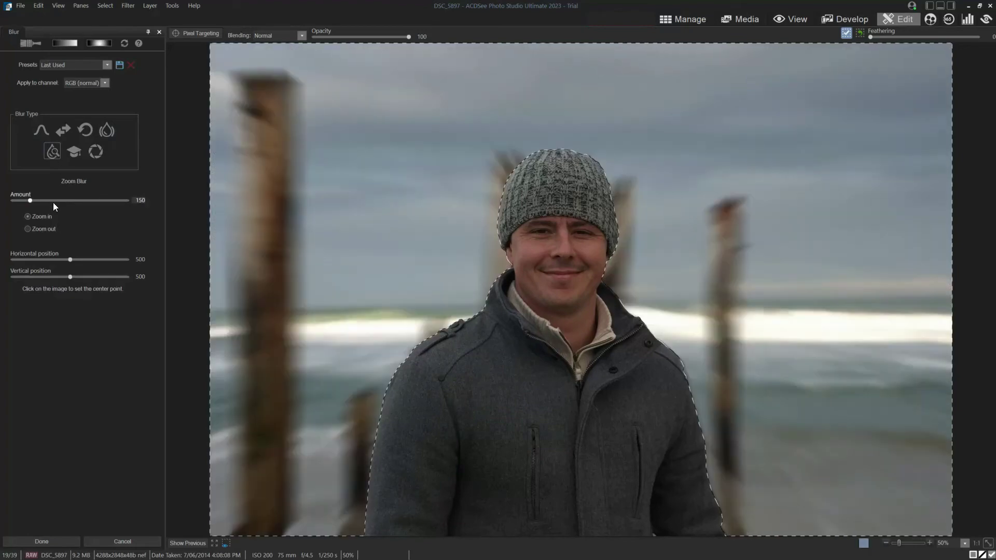
{"action": "left_click", "coordinate": [110, 200]}
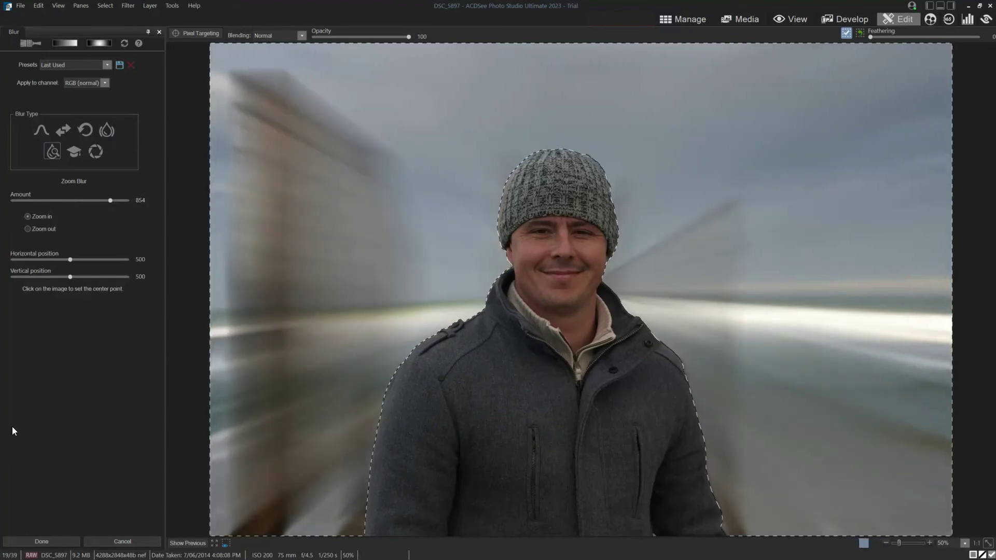
Switch to Smart Blur with Amount 70 and Threshold 48 and apply it with Done
{"action": "left_click", "coordinate": [76, 152]}
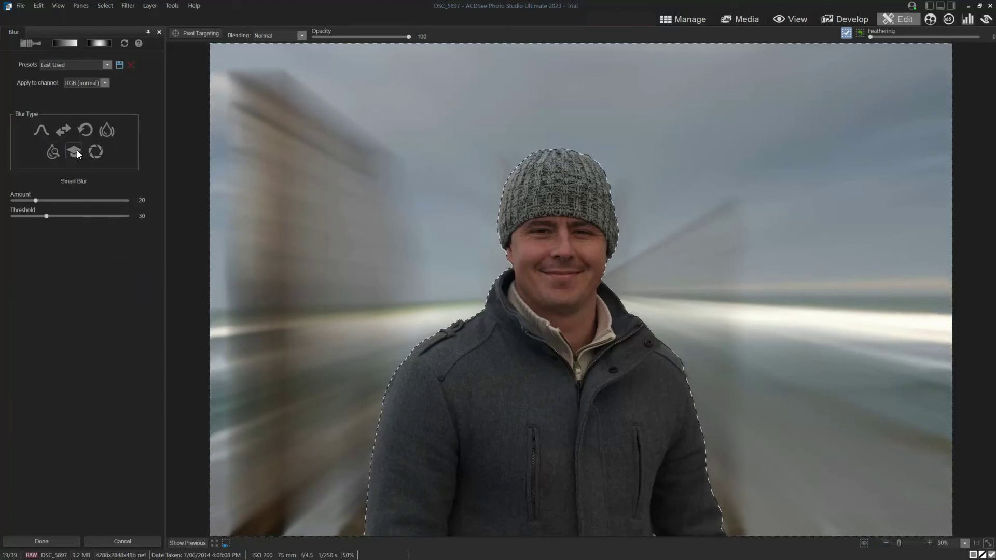
{"action": "left_click", "coordinate": [83, 201]}
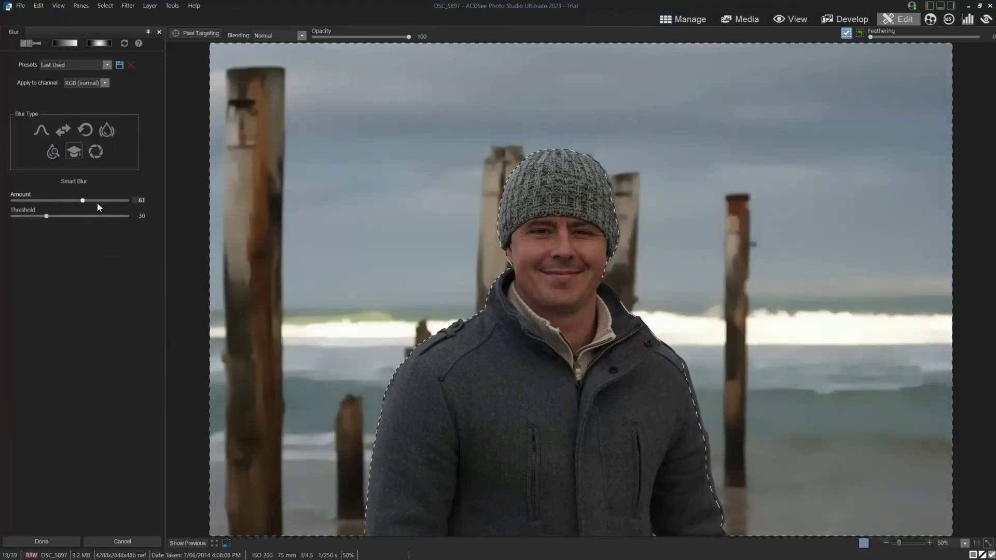
{"action": "left_click", "coordinate": [98, 203]}
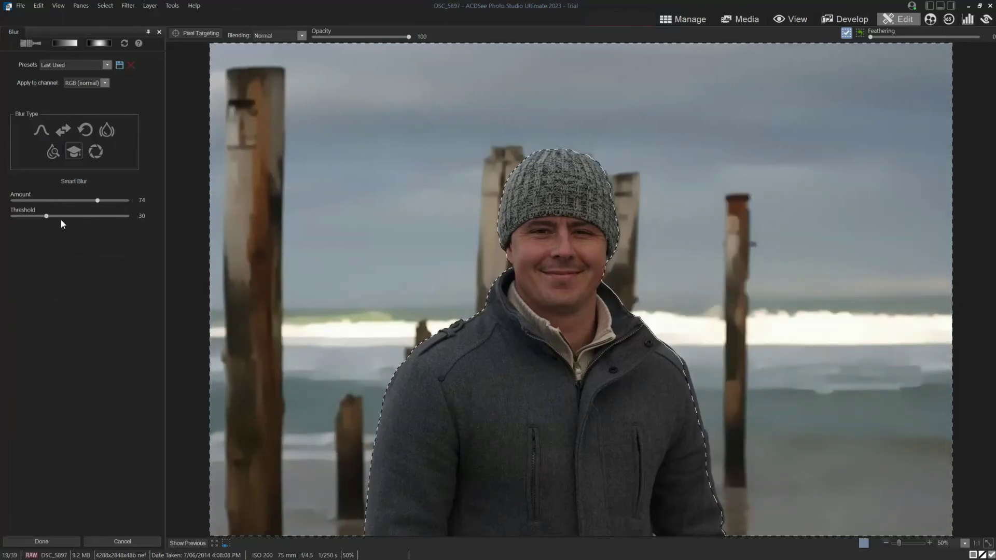
{"action": "left_click", "coordinate": [93, 201]}
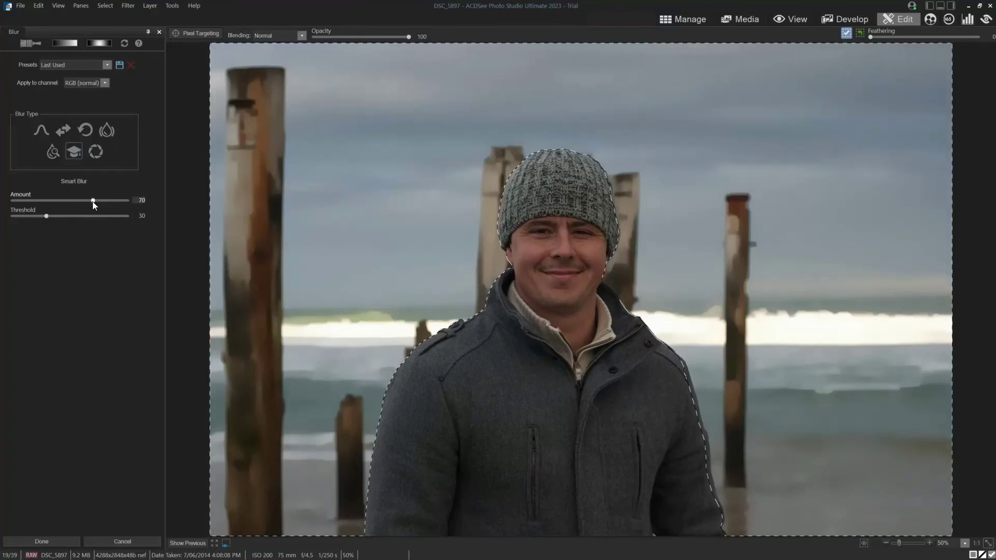
{"action": "left_click", "coordinate": [66, 215]}
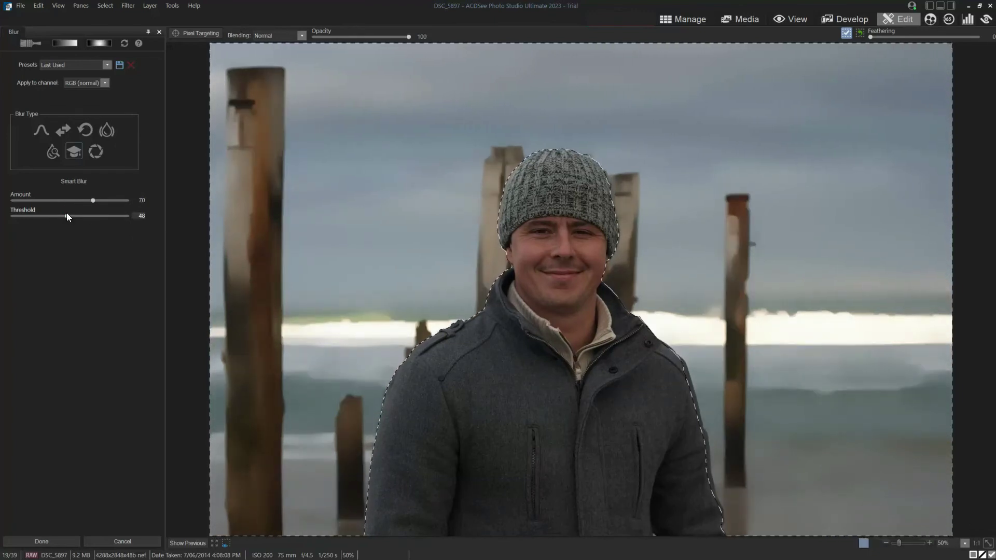
{"action": "left_click", "coordinate": [105, 6]}
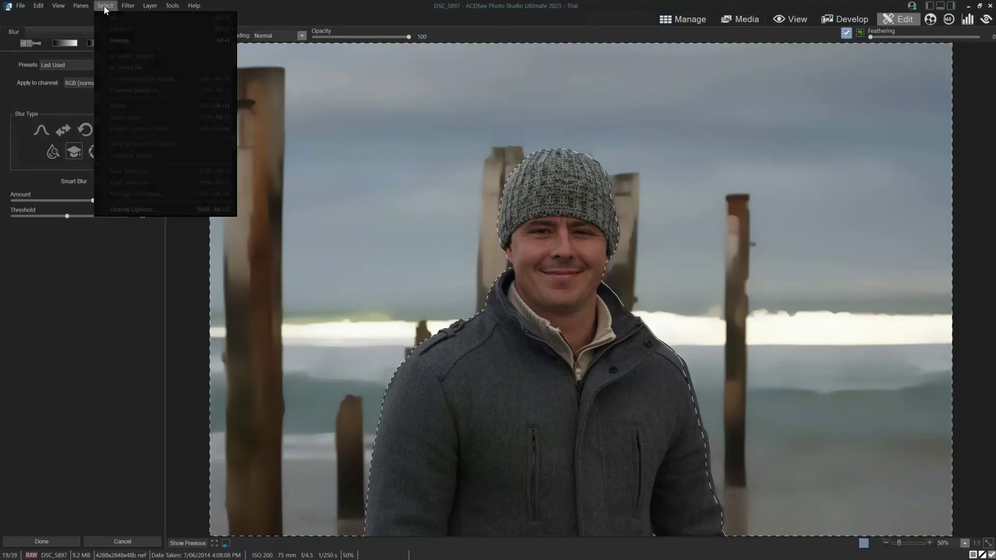
{"action": "left_click", "coordinate": [110, 297]}
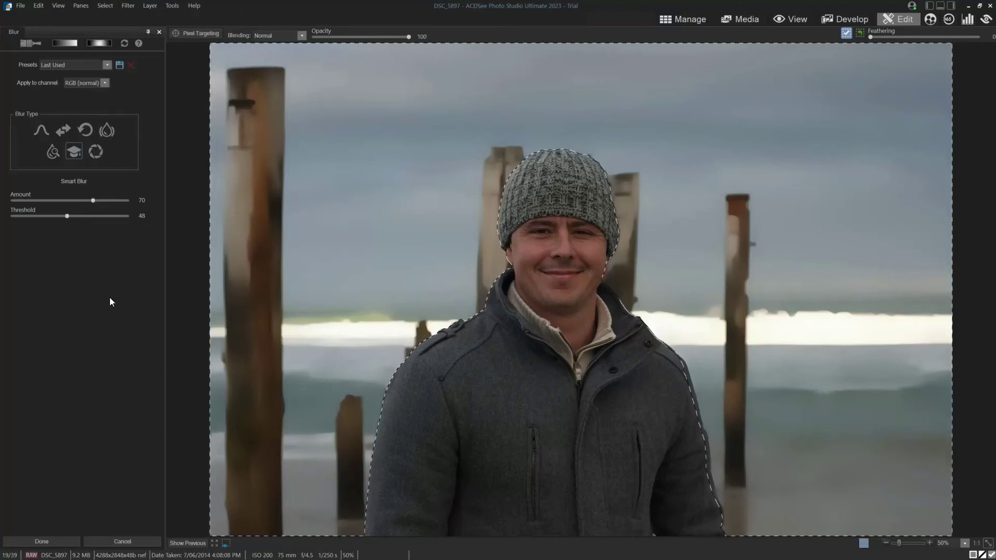
{"action": "left_click", "coordinate": [52, 542]}
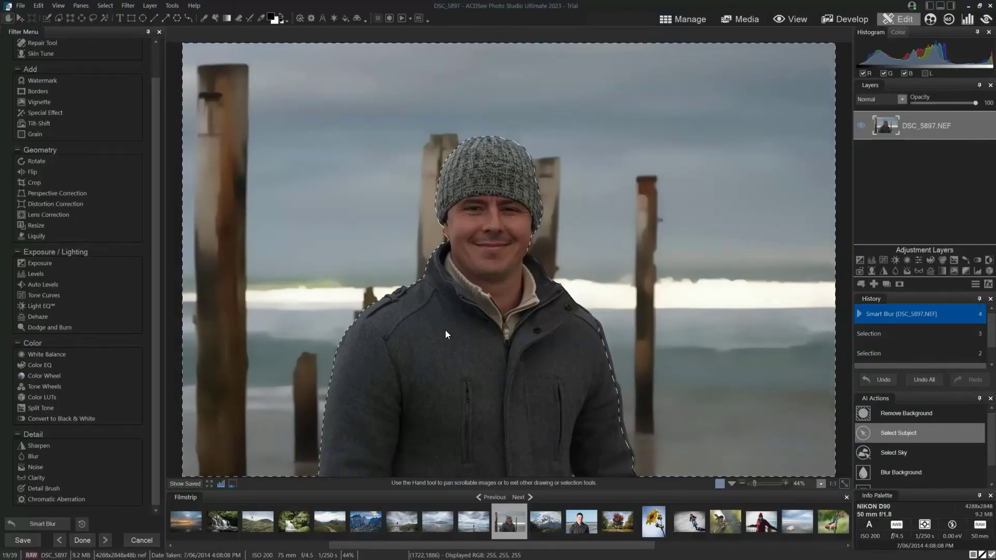
Clear the background selection with Select > Deselect
{"action": "left_click", "coordinate": [109, 5]}
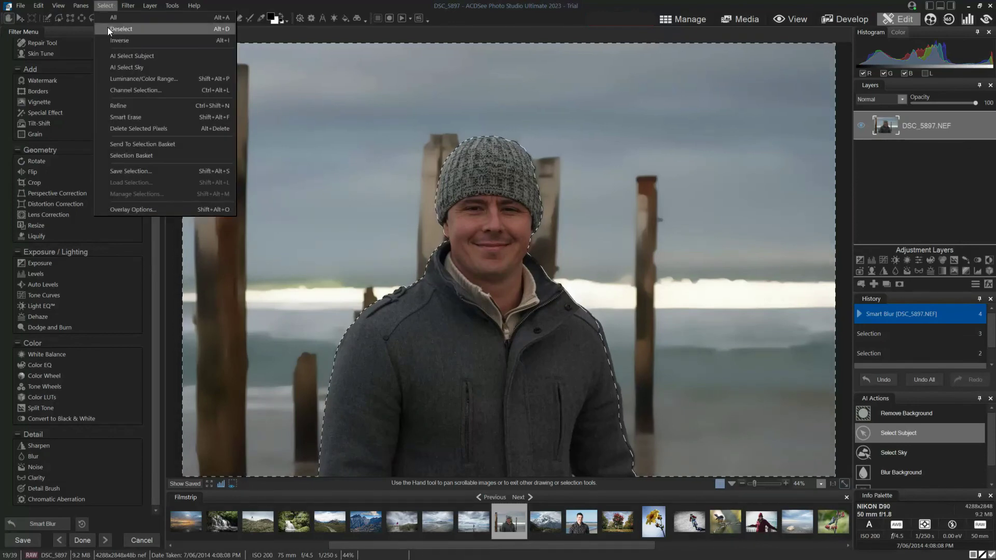
{"action": "left_click", "coordinate": [110, 29]}
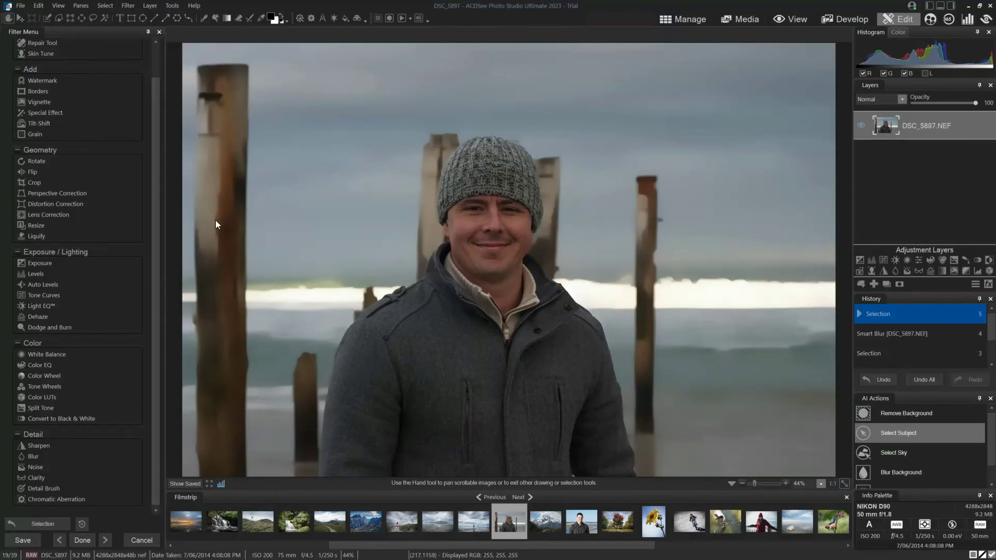